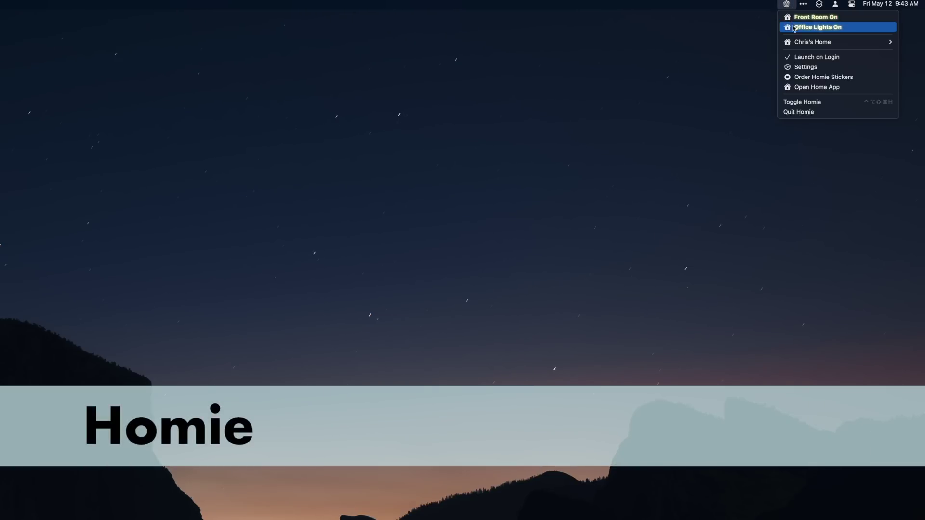
- Open the Homie menu-bar menu of favourite scenes and choose Settings
mouse_move(795, 44)
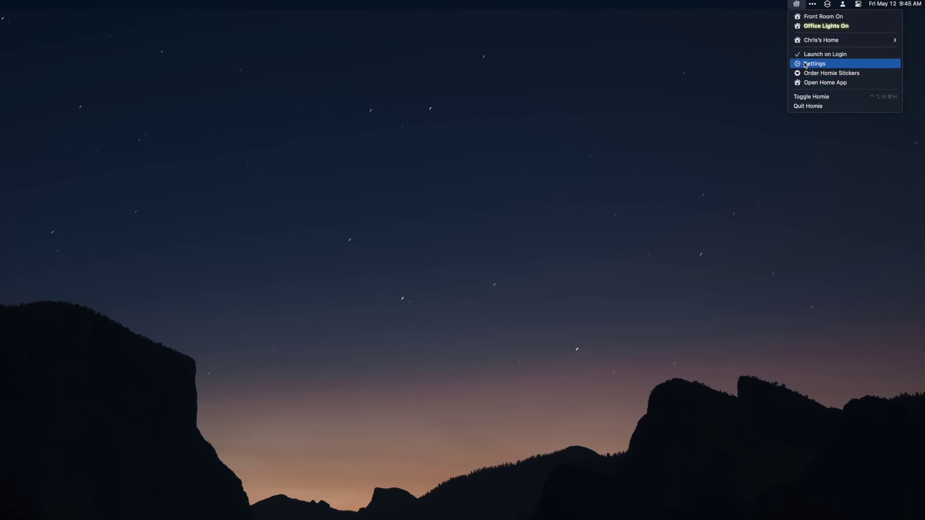
left_click(805, 64)
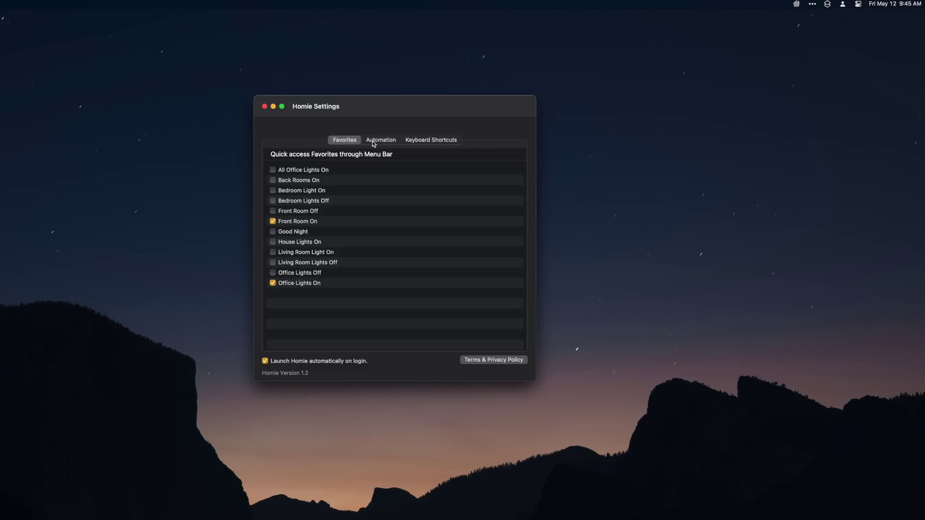
- Inspect the Automation triggers for All Office Lights On, then view the Keyboard Shortcuts page
left_click(374, 142)
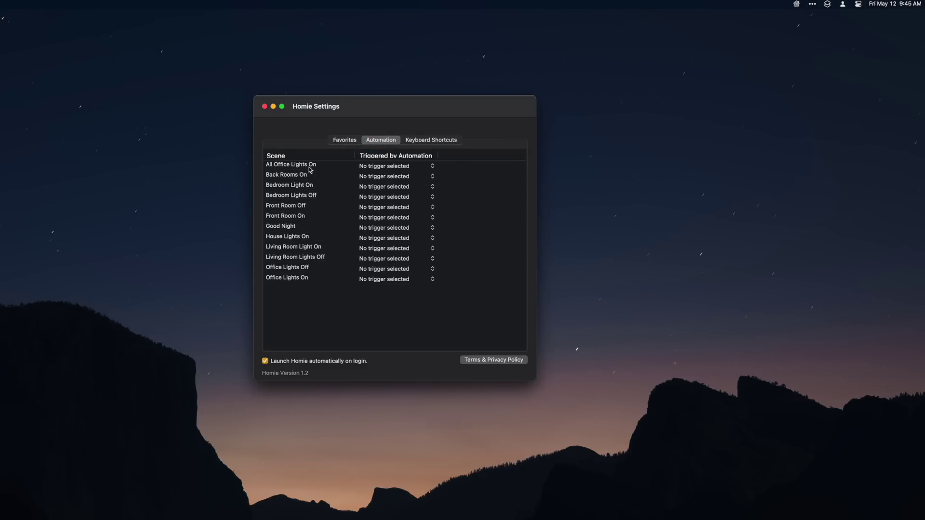
left_click(378, 167)
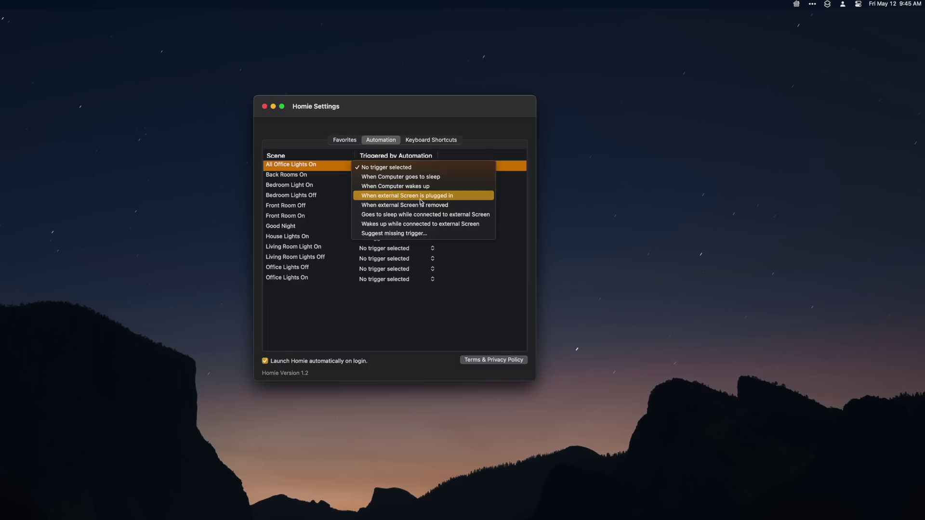
left_click(450, 140)
left_click(447, 140)
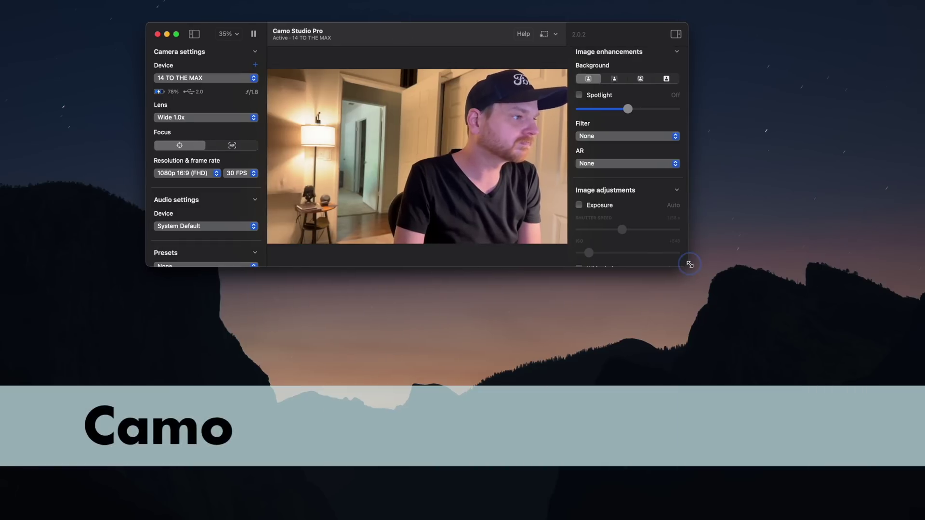
- Enlarge the Camo Studio window and lower the ISO to +57 to darken the preview
left_click_drag(690, 264, 753, 385)
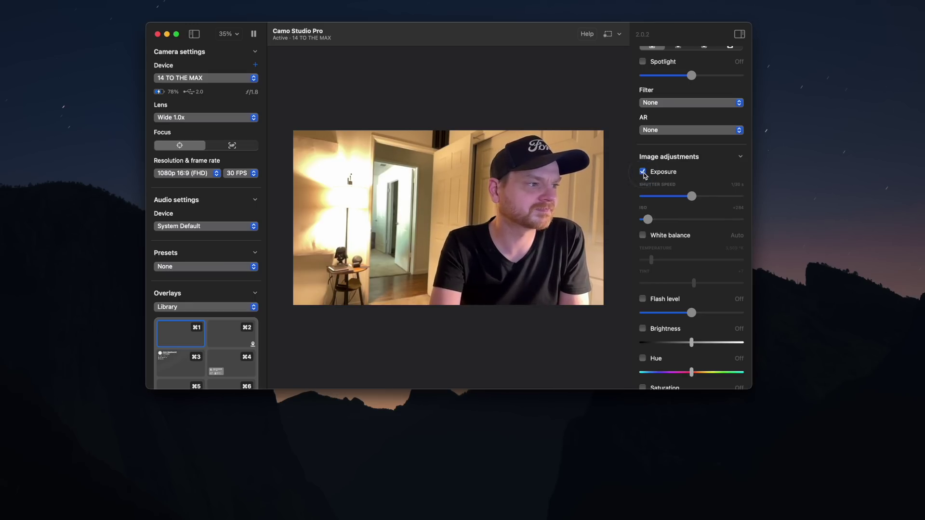
left_click_drag(646, 220, 642, 222)
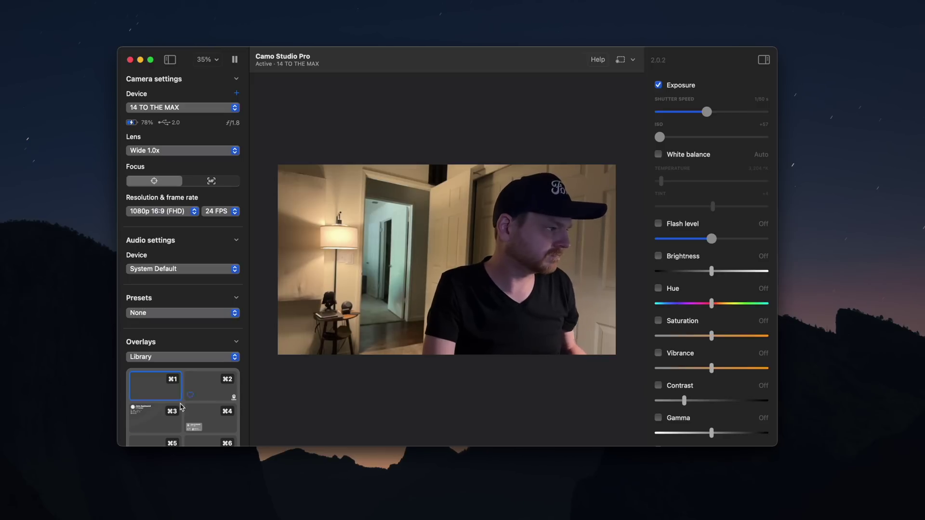
- Try the contact-card overlays and settle on the pink name-tag overlay
left_click(164, 416)
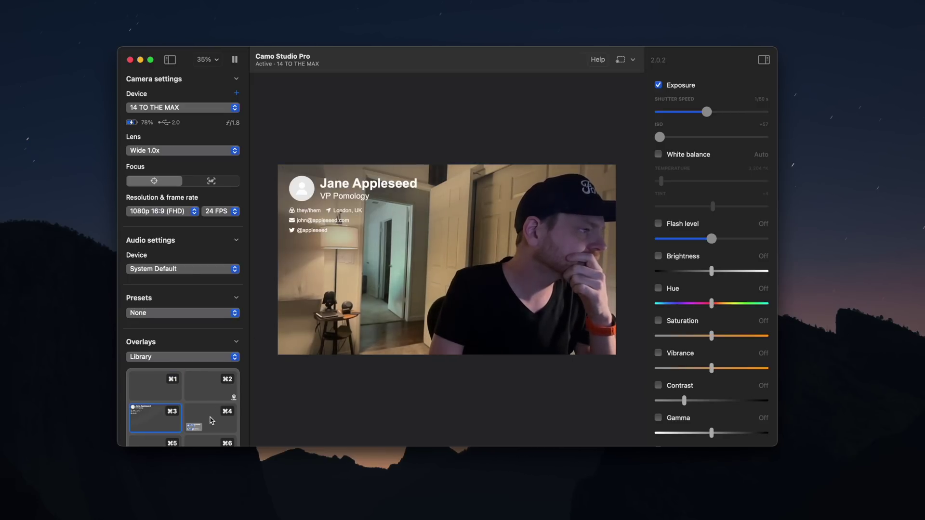
left_click(211, 420)
scroll(212, 414, "down", 5)
left_click(155, 395)
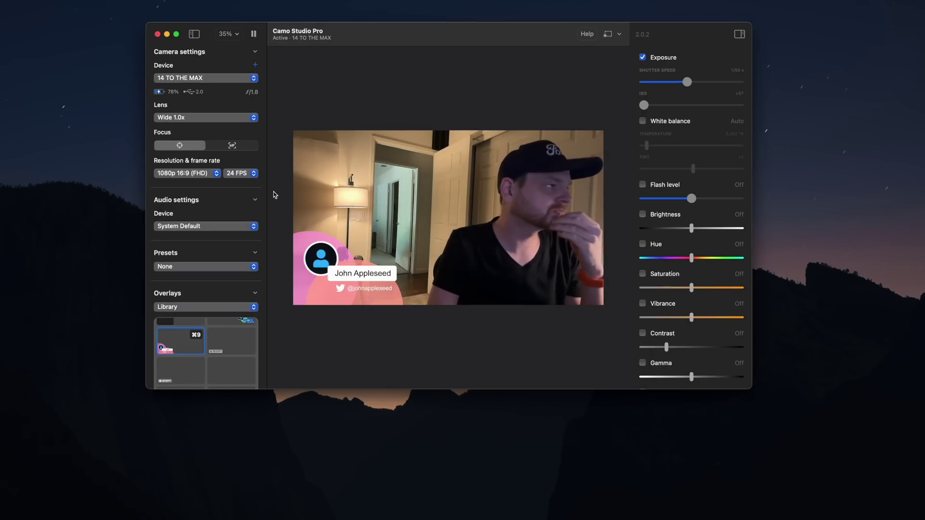
- Switch the lens to Telephoto 3.0x, then Ultra Wide 0.5x, and check the audio input devices
left_click(228, 78)
left_click(291, 84)
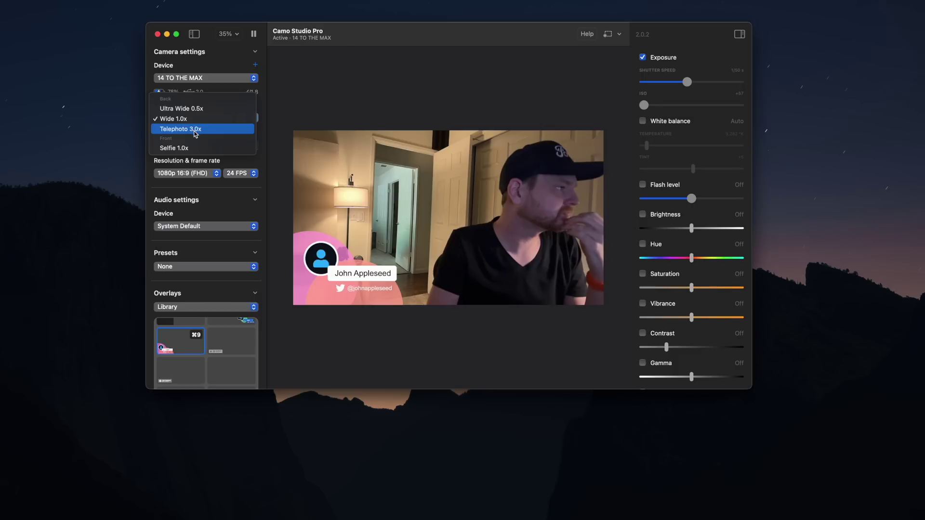
left_click(195, 134)
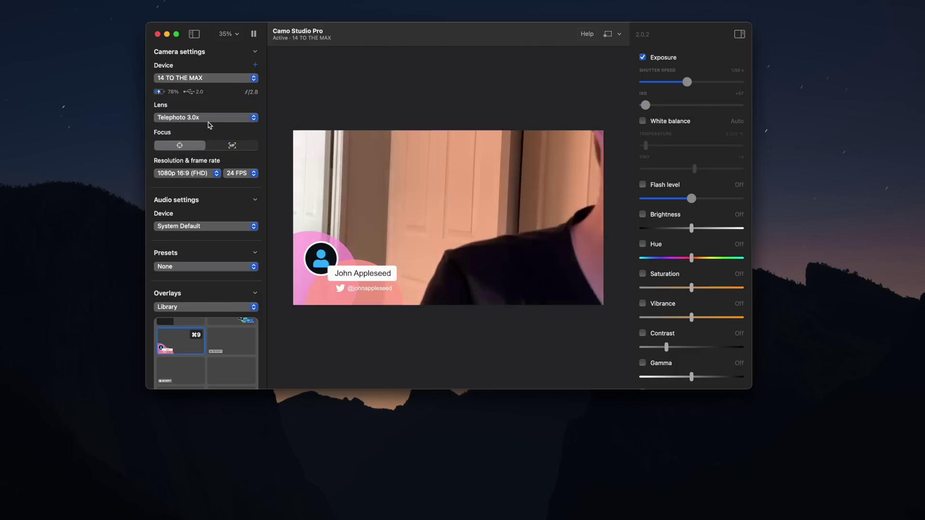
left_click(208, 119)
left_click(207, 99)
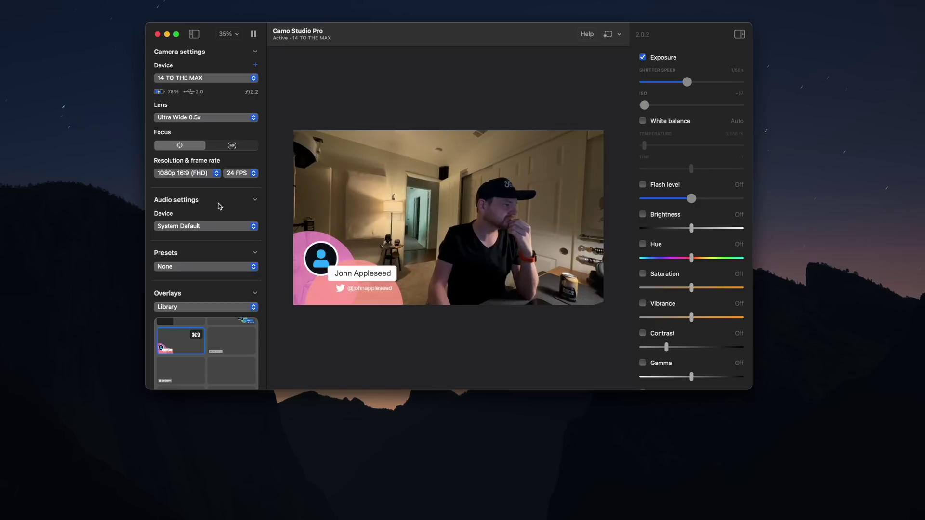
left_click(202, 227)
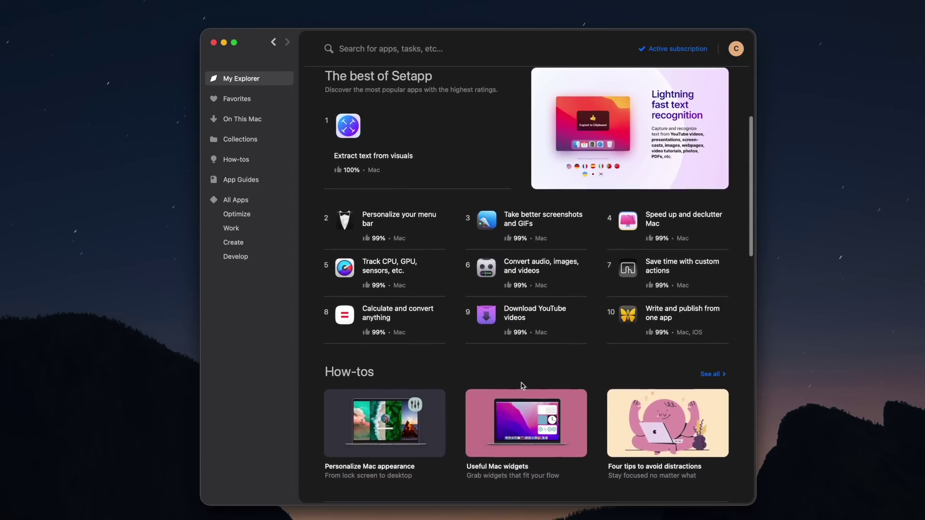
- Scroll through My Explorer's Recommended for you, Collections and App guides sections
scroll(522, 386, "down", 4)
scroll(523, 386, "down", 8)
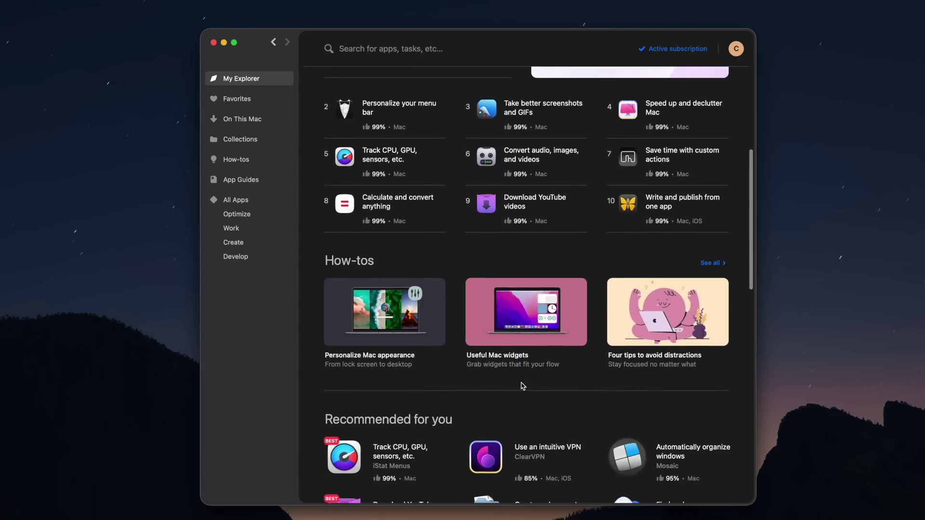
scroll(523, 385, "down", 7)
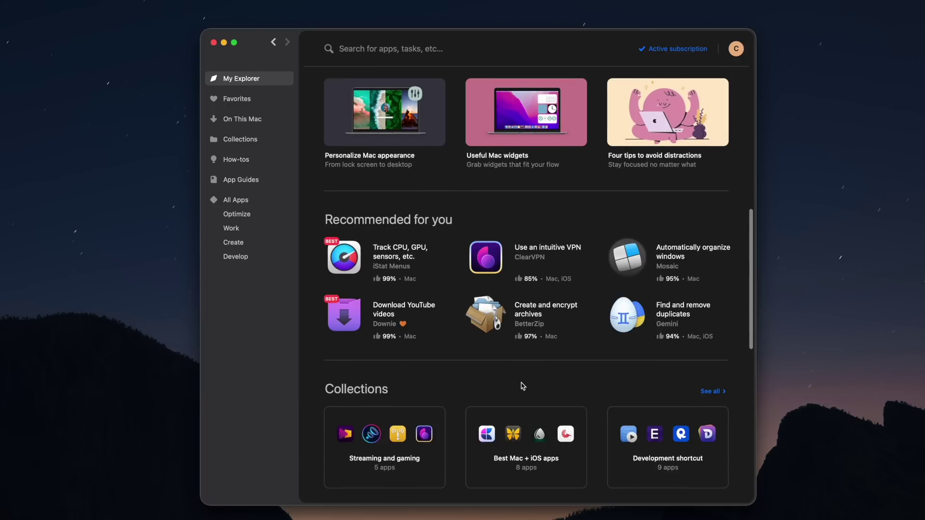
scroll(522, 386, "down", 3)
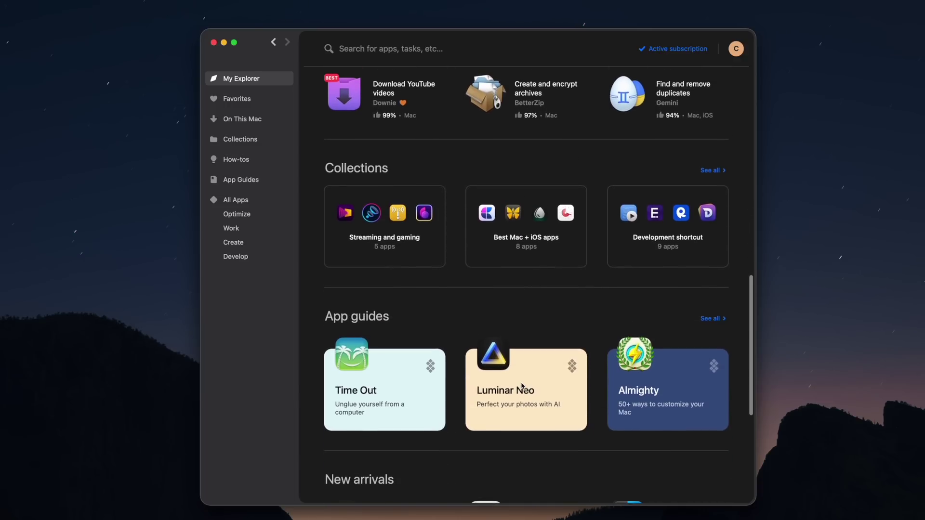
- Browse the Setapp starter kit and Get things done collections, returning to Collections each time
left_click(710, 163)
left_click(395, 195)
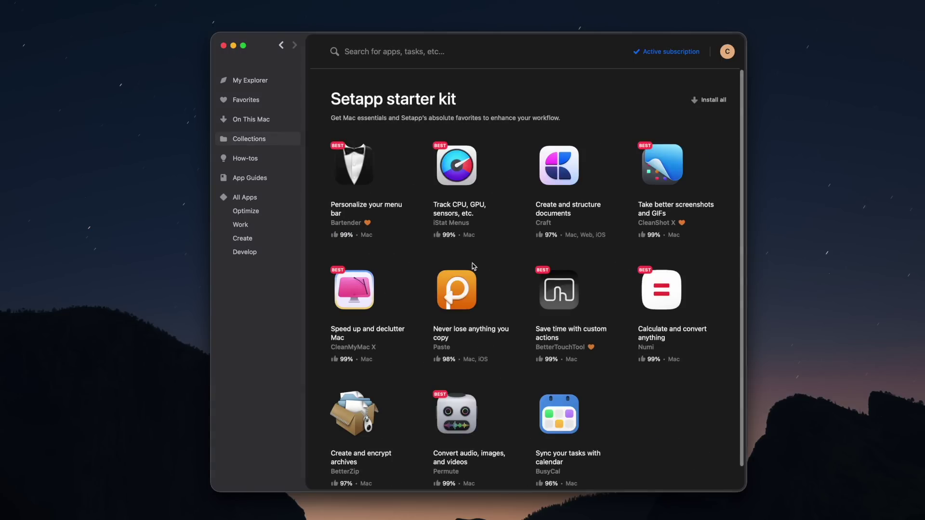
scroll(473, 266, "down", 1)
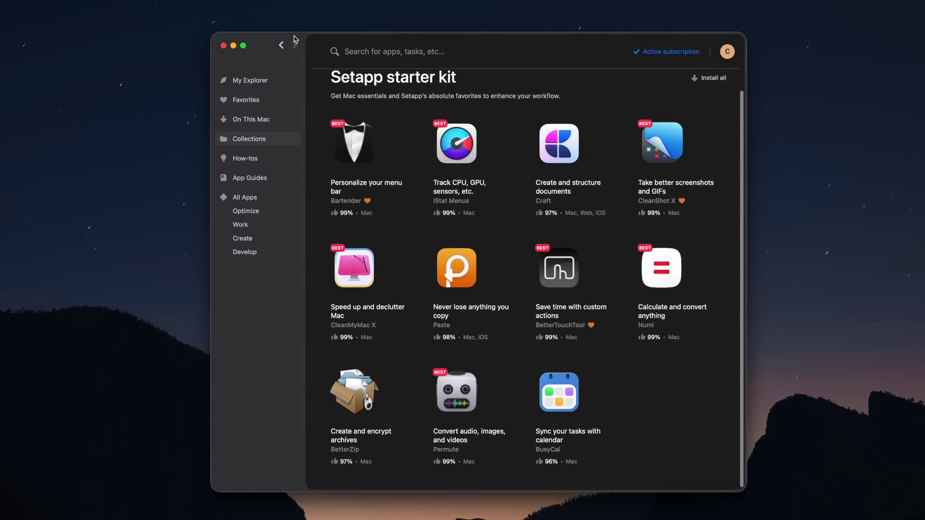
left_click(280, 47)
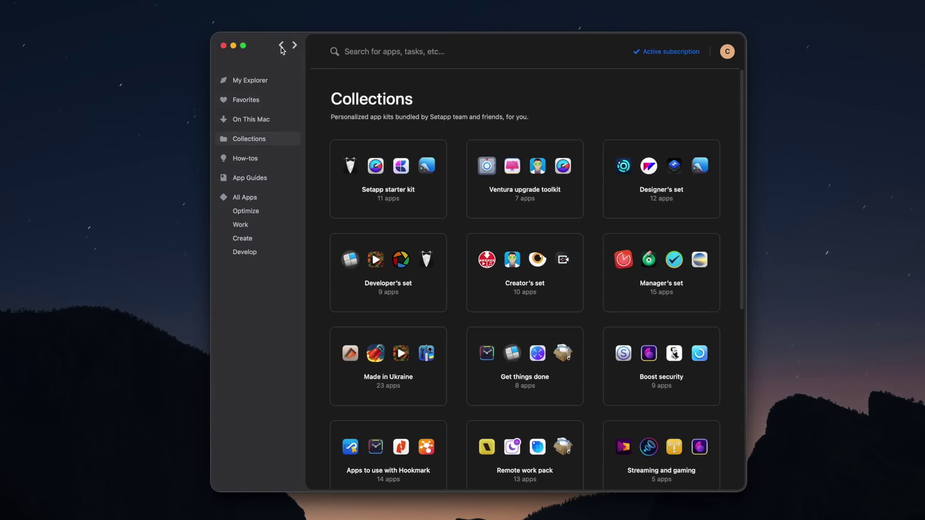
left_click(483, 387)
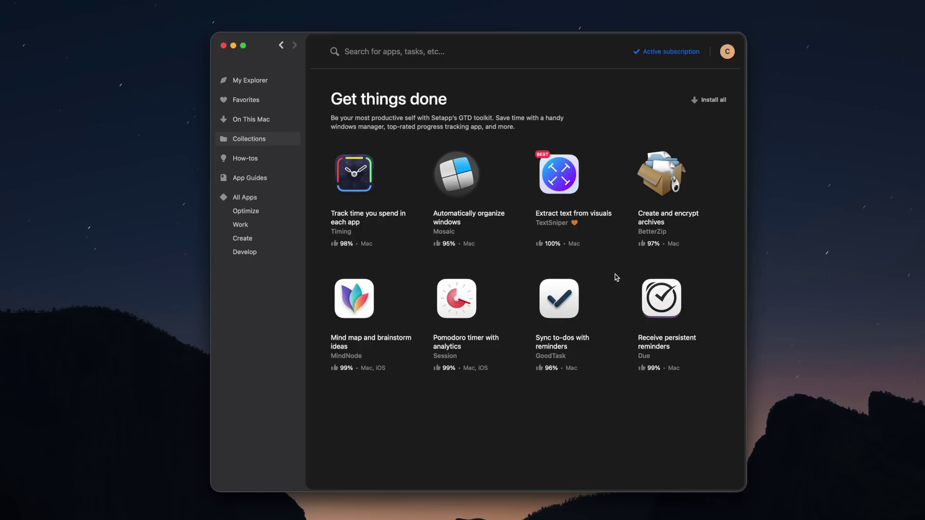
left_click(282, 44)
- Scroll down the collections to the Apps to use with Hookmark collection
scroll(375, 392, "down", 2)
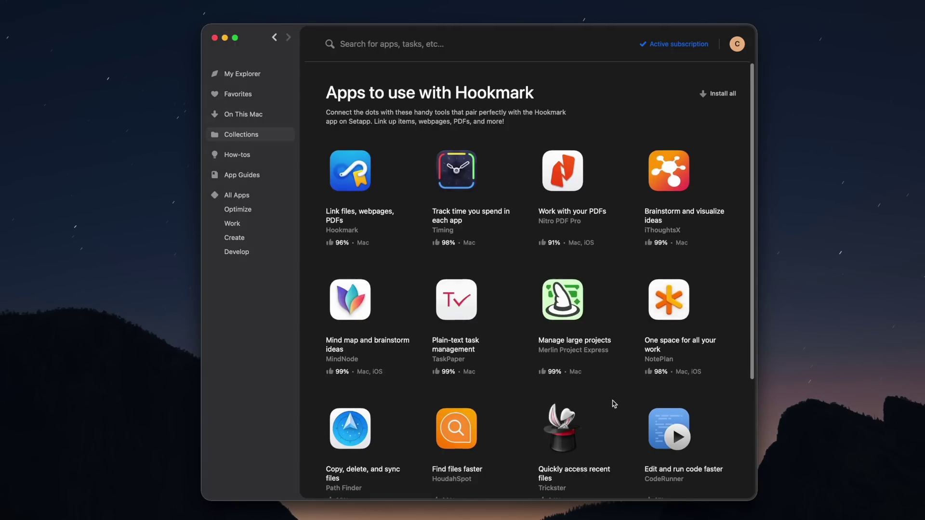
scroll(610, 406, "down", 2)
scroll(614, 404, "down", 4)
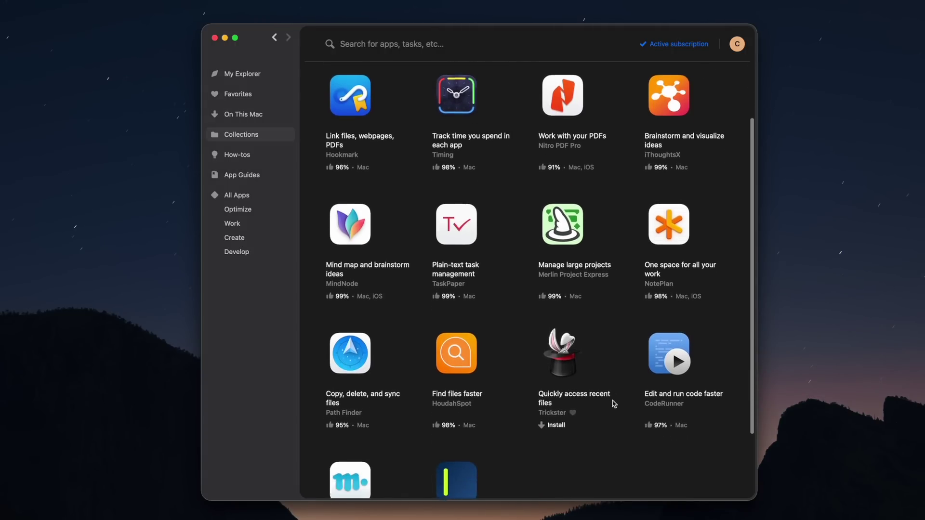
scroll(612, 403, "down", 1)
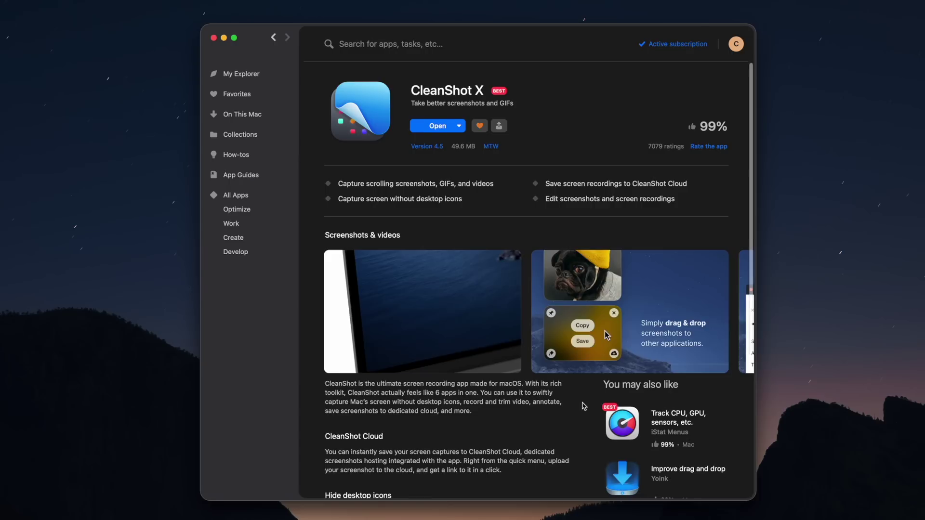
scroll(583, 404, "down", 2)
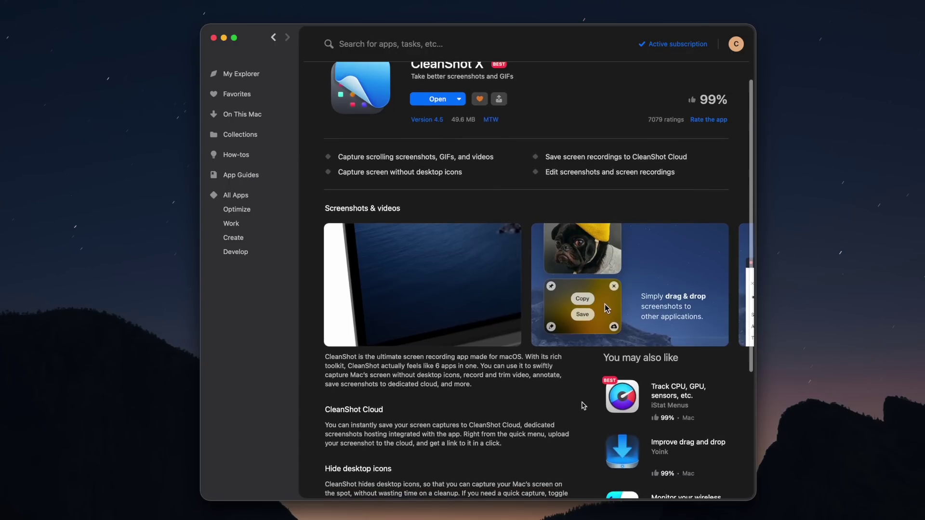
scroll(583, 406, "up", 2)
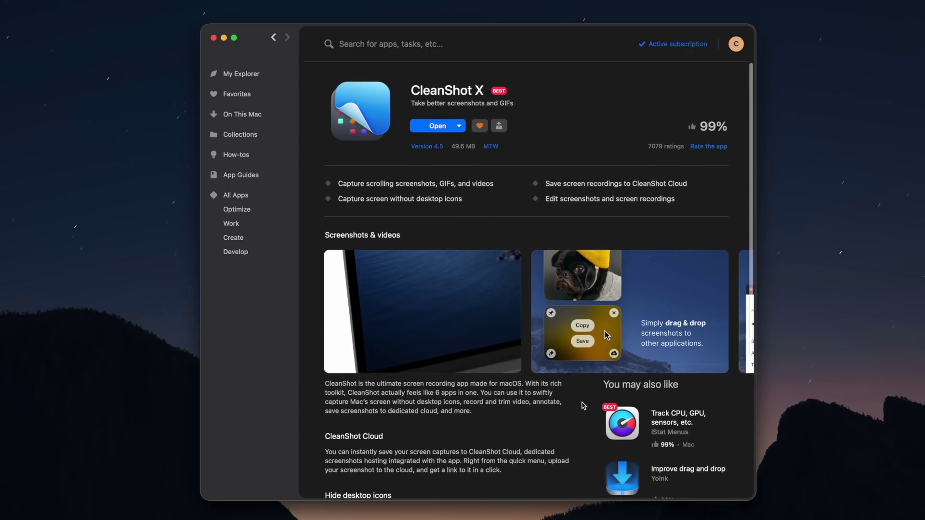
scroll(636, 332, "right", 5)
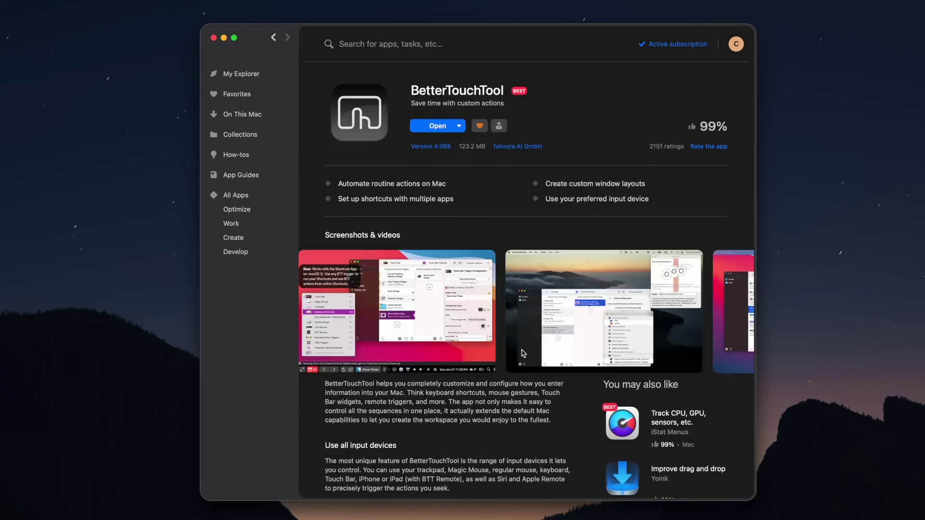
scroll(524, 353, "right", 5)
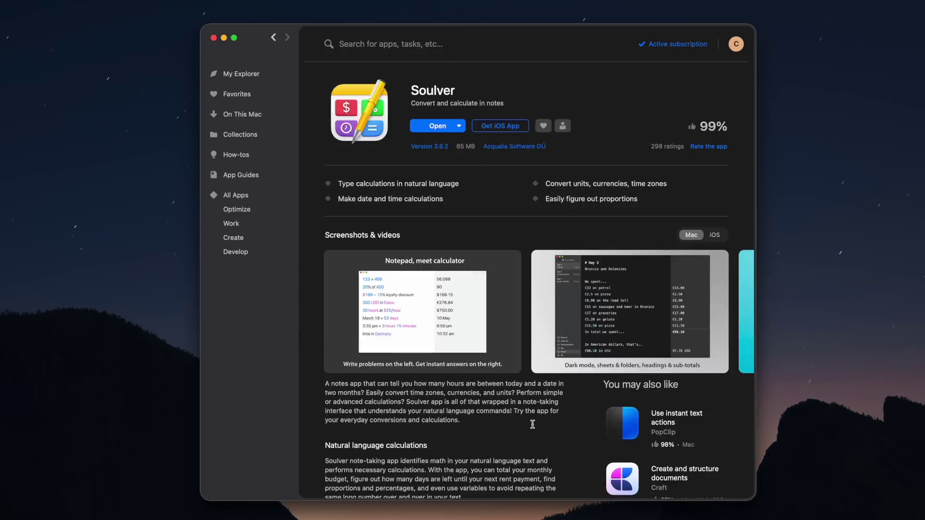
scroll(557, 357, "right", 5)
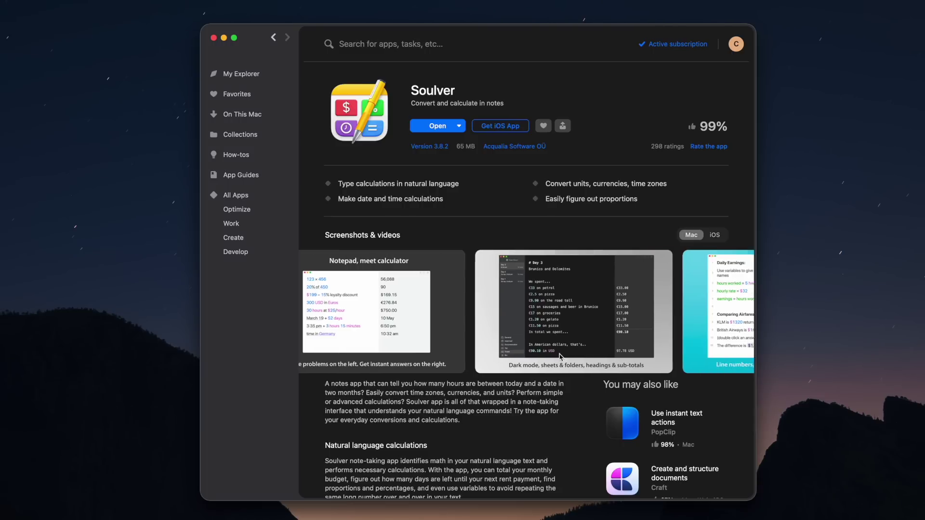
scroll(561, 357, "right", 5)
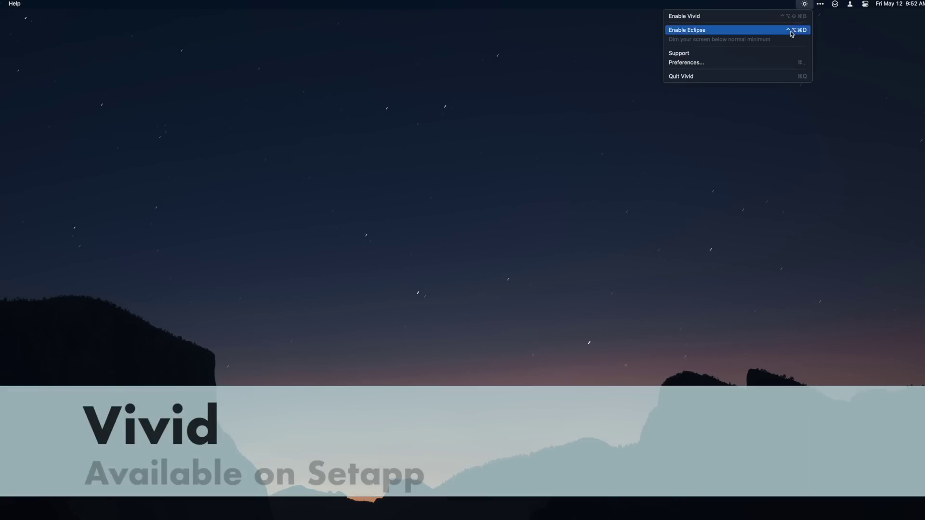
- Open Vivid's Preferences to the Shortcuts settings
left_click(783, 63)
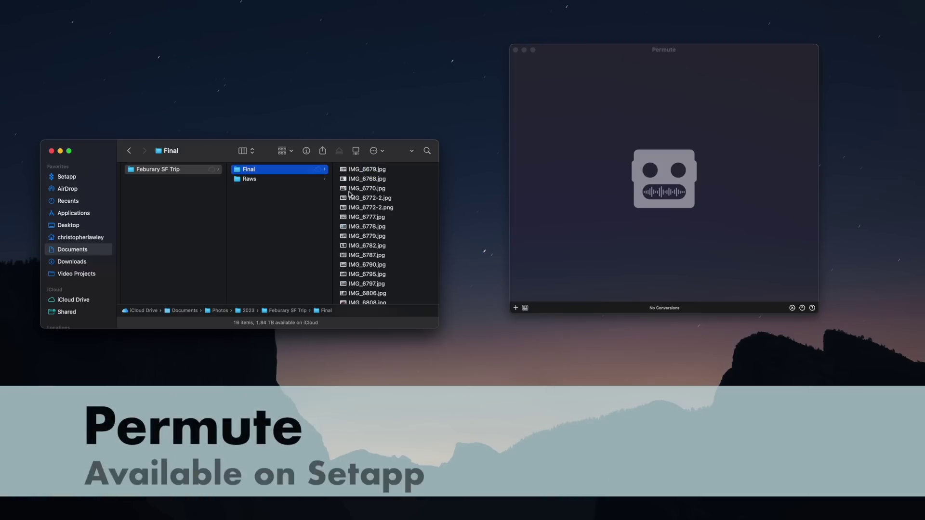
- Add IMG_6779 through IMG_6790 from the Final photo folder to Permute
left_click(361, 208)
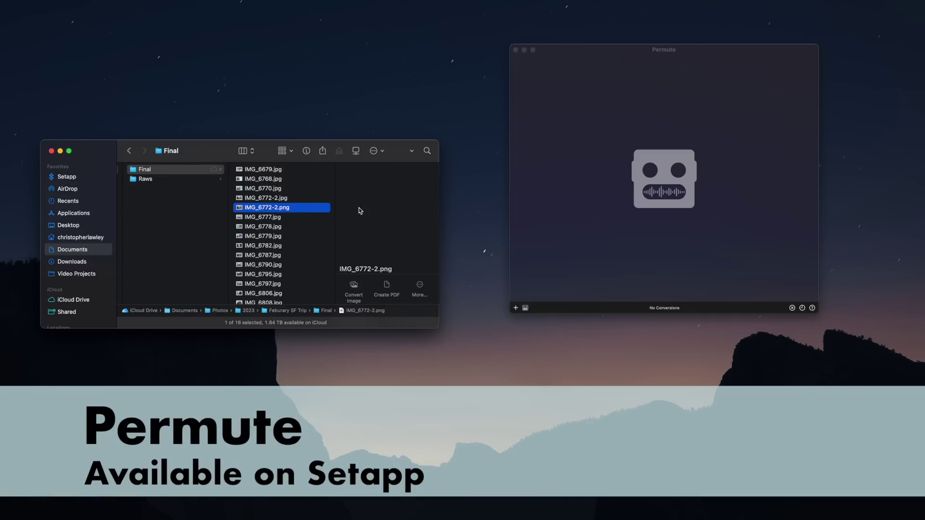
left_click(269, 235)
left_click(270, 264, "shift")
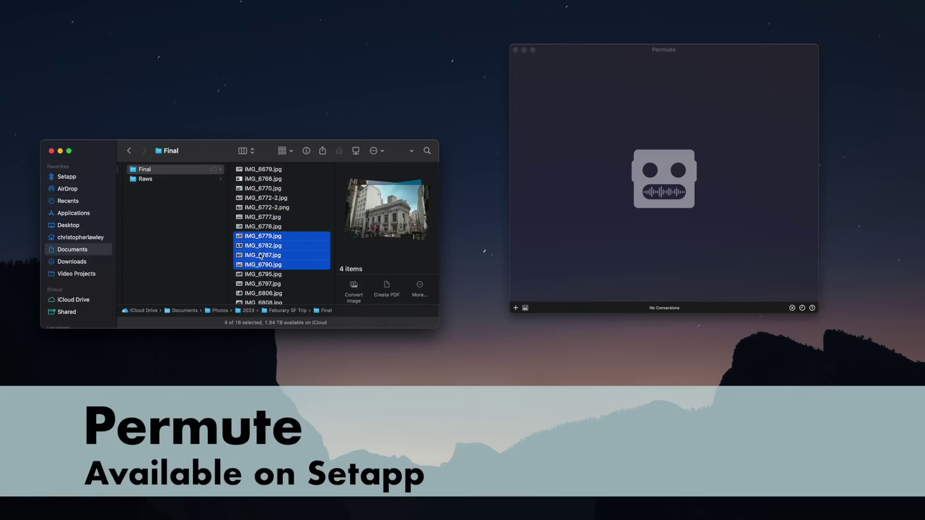
left_click_drag(261, 255, 666, 187)
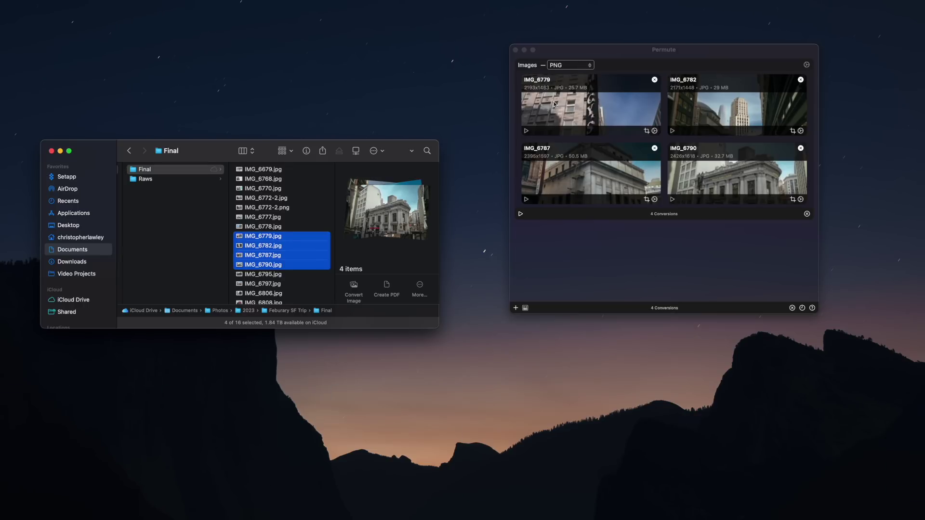
- Convert the four images to PNG and reveal IMG_6787.png in its folder
left_click(577, 67)
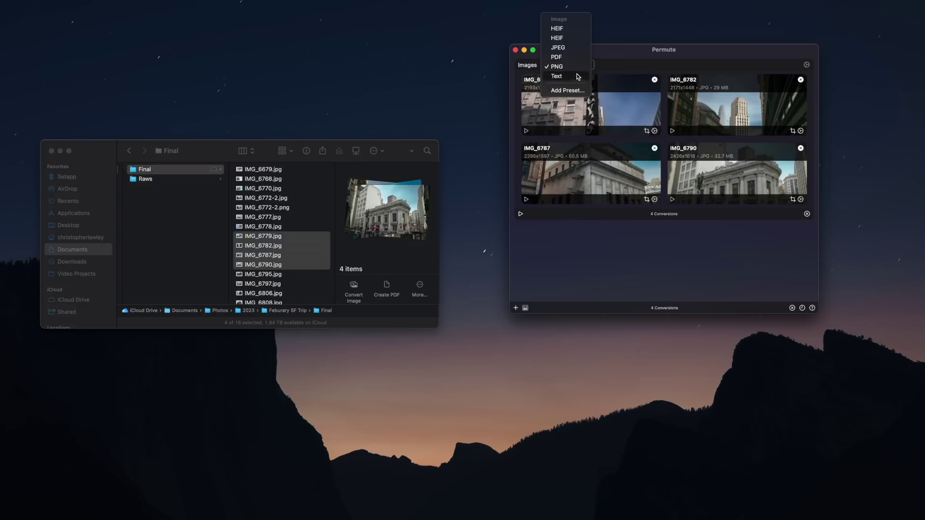
left_click(674, 60)
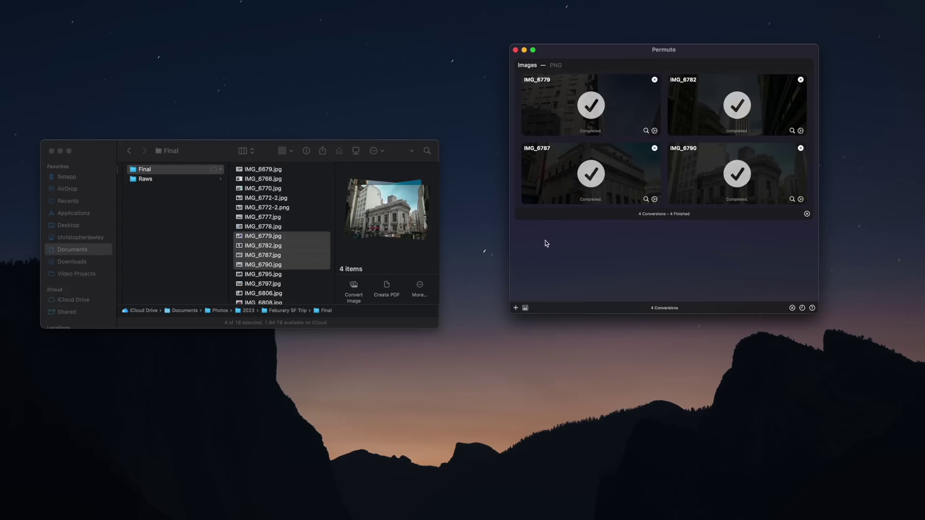
left_click(647, 199)
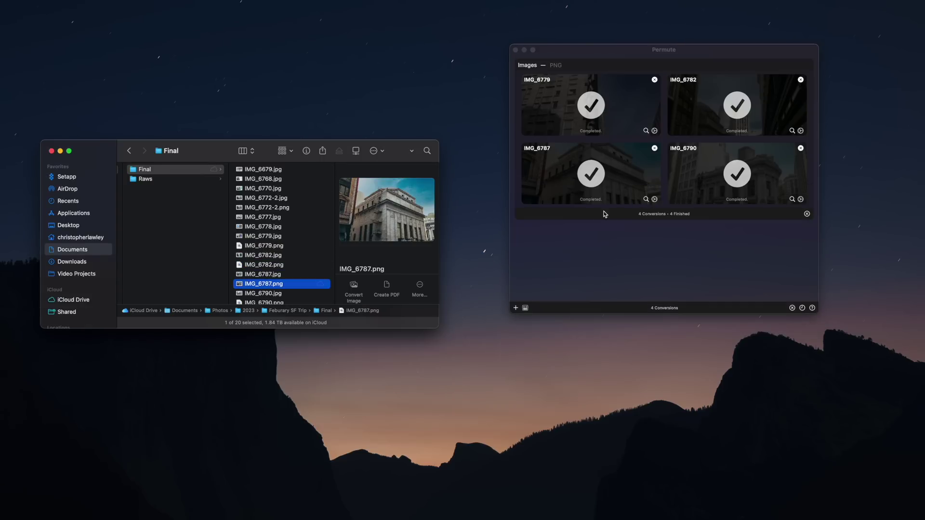
scroll(316, 291, "down", 3)
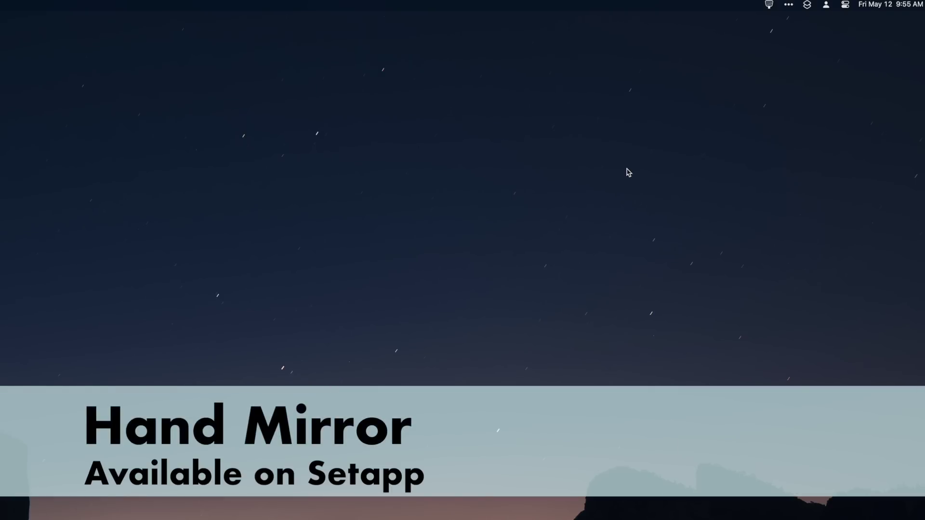
- Show Hand Mirror's live webcam preview from its menu-bar icon
left_click(770, 5)
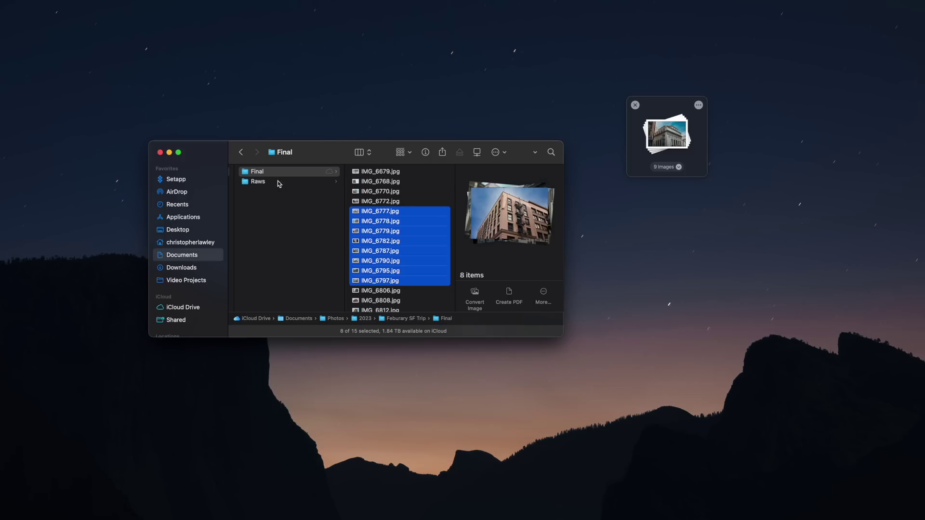
- Drag the eight CR3 files IMG_6681 through IMG_6772 from Raws onto a new Dropover shelf
left_click(279, 182)
left_click(383, 202)
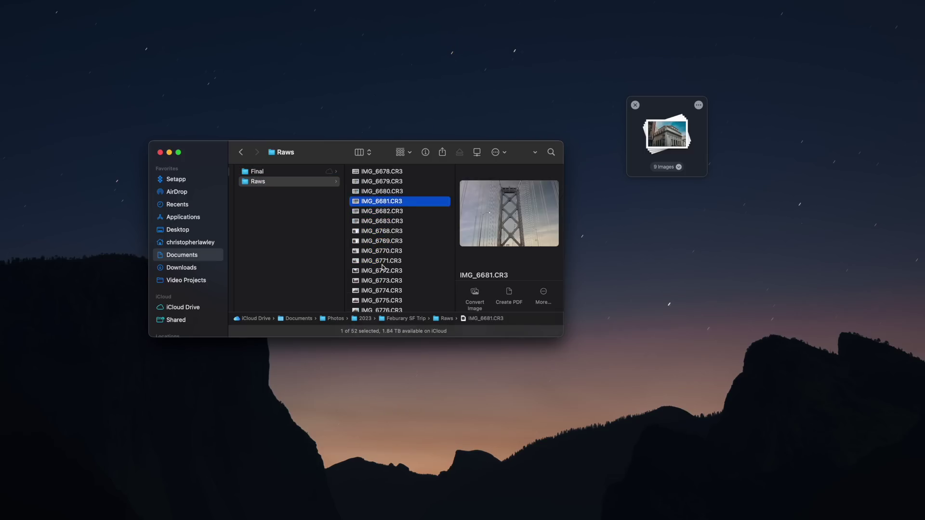
left_click(383, 272, "shift")
left_click_drag(370, 231, 672, 204)
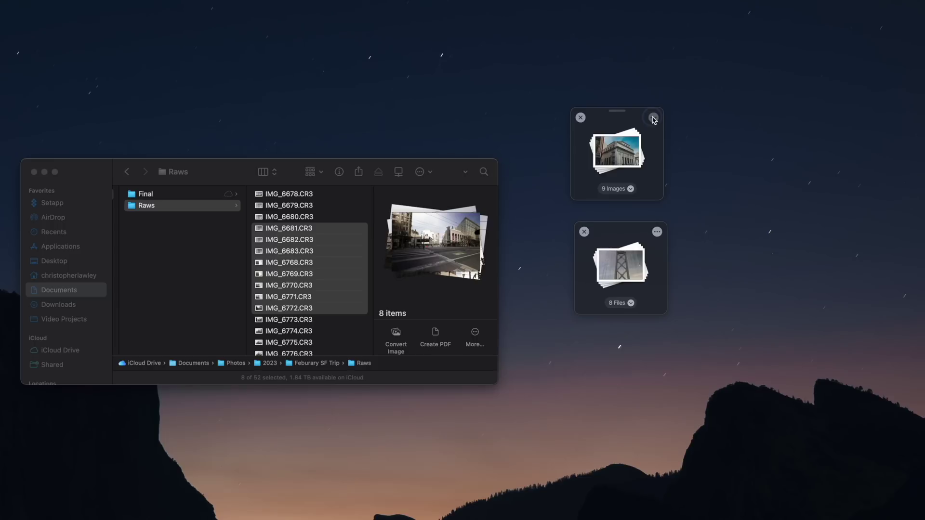
- Browse the 9 Images shelf's More and File Actions menus, drop iPhone Tips & Tricks.pdf onto a new shelf, then view Fig's Scripts and Dotfiles pages
left_click(653, 119)
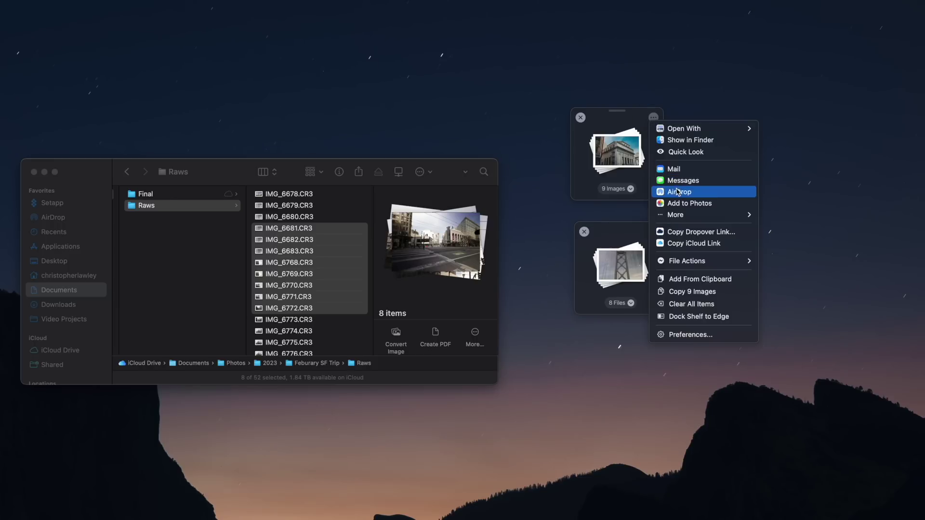
mouse_move(692, 219)
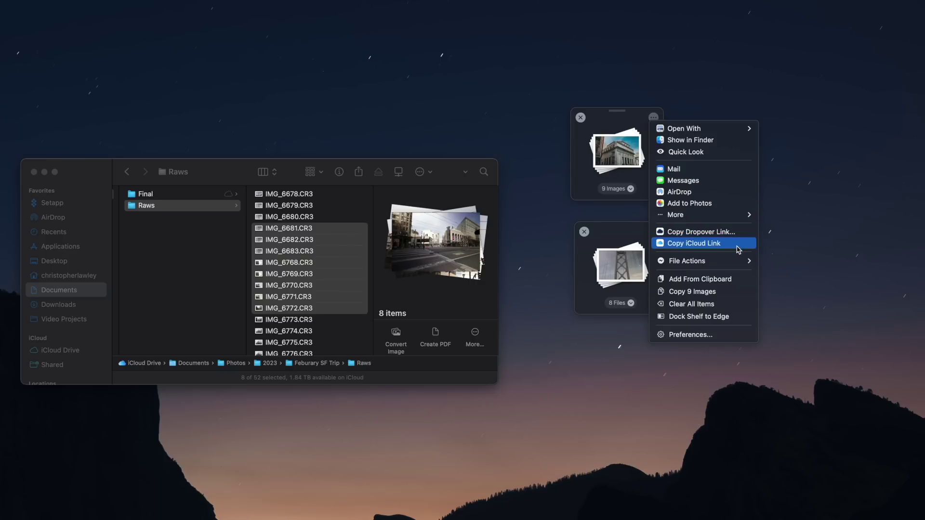
mouse_move(740, 261)
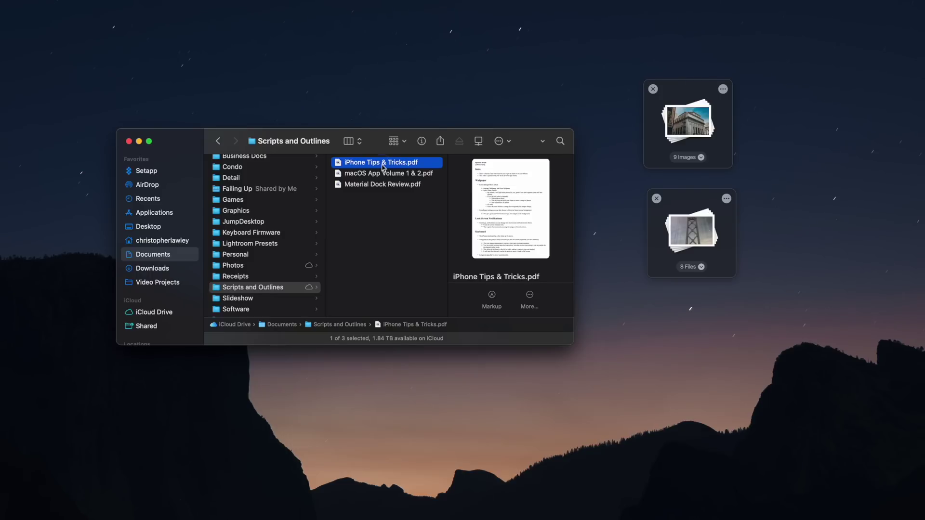
left_click_drag(383, 167, 512, 283)
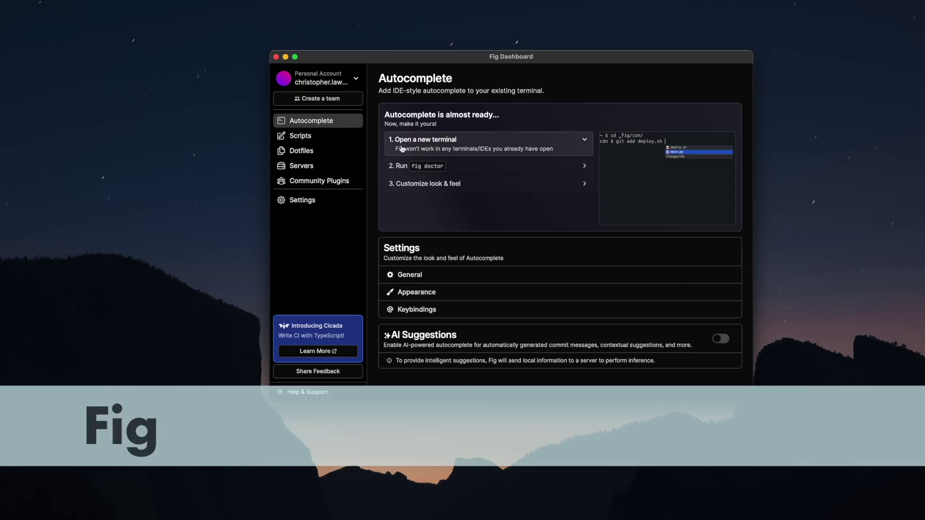
left_click(332, 137)
left_click(332, 149)
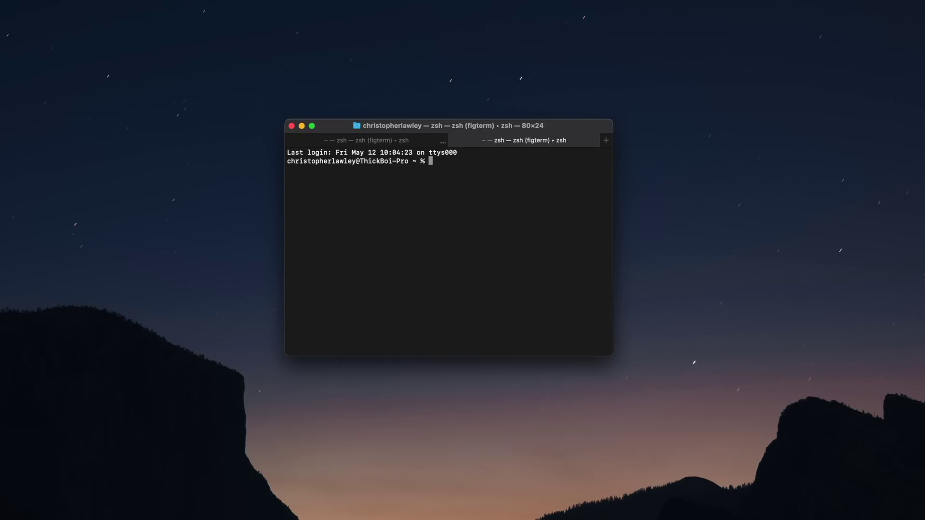
- Autocomplete 'git co' to git commit, try the Documents/ folder suggestions, then trim back to 'git commit'
type("git ")
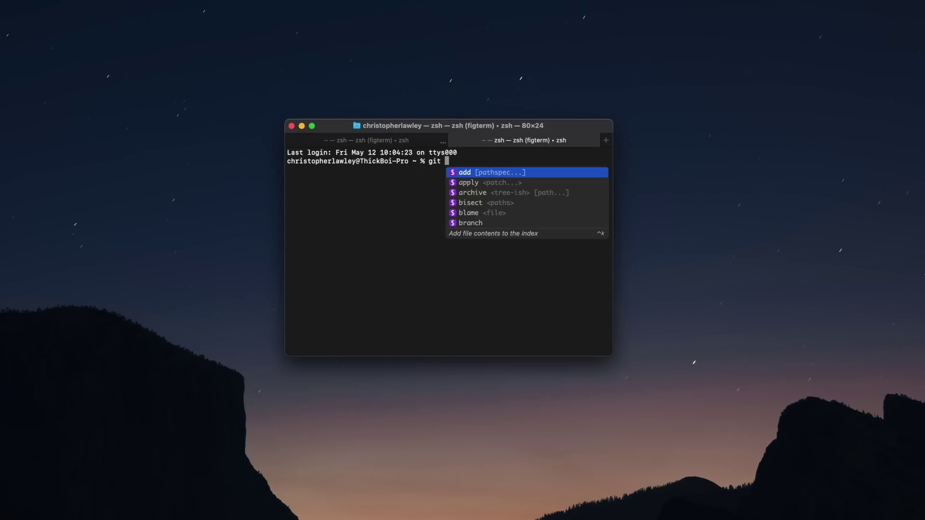
type("co")
key("Tab")
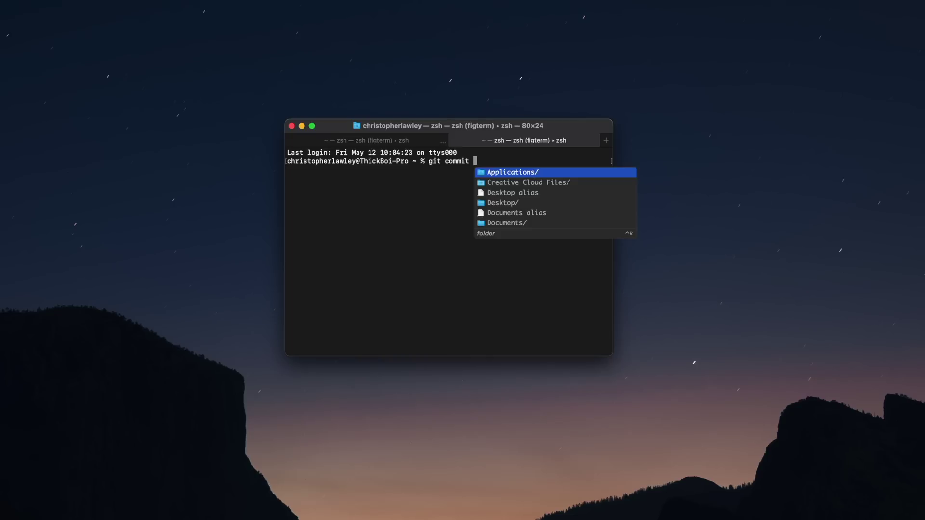
key("Down")
key("Down")
key("Down")
key("Down")
key("Down")
key("Tab")
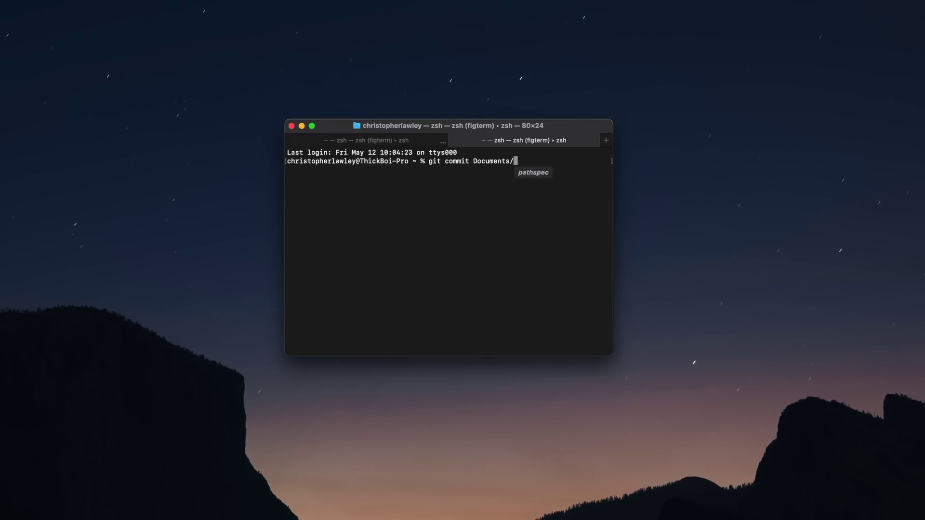
key("Down")
key("Down")
key("Down")
key("Down")
key("Down")
key("Down")
key("Down")
key("Down")
key("Down")
key("Down")
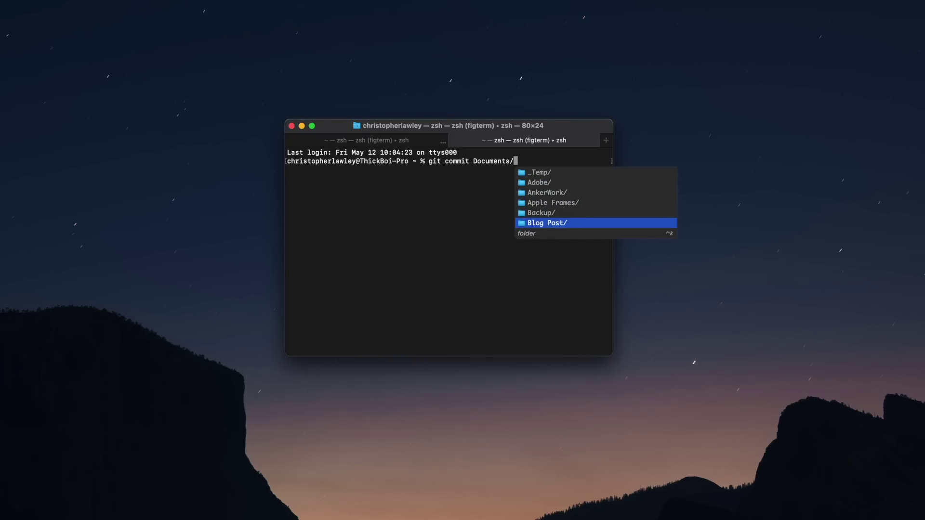
key("Down")
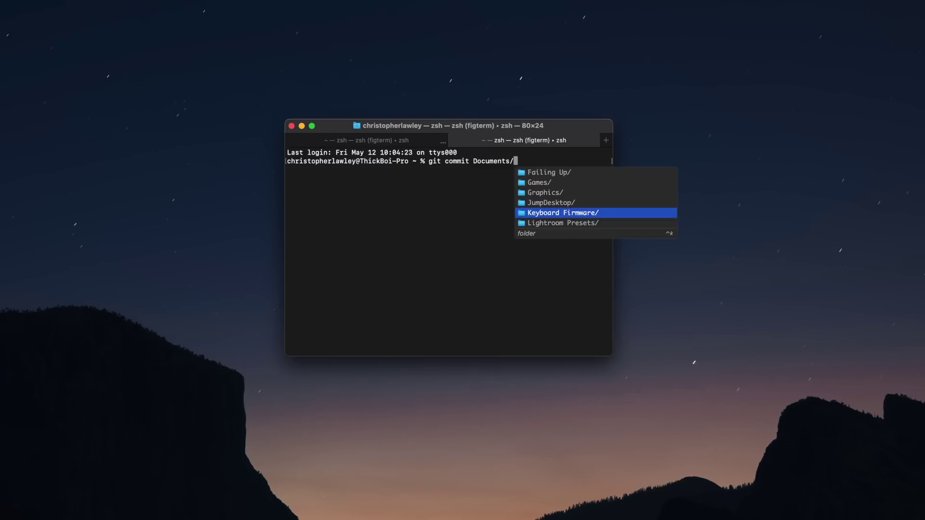
key("BackSpace")
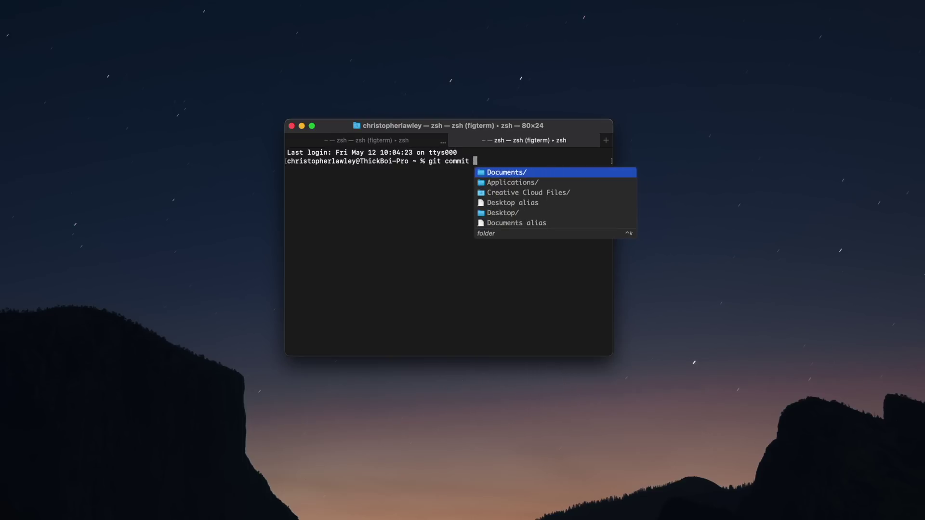
key("BackSpace")
key("BackSpace")
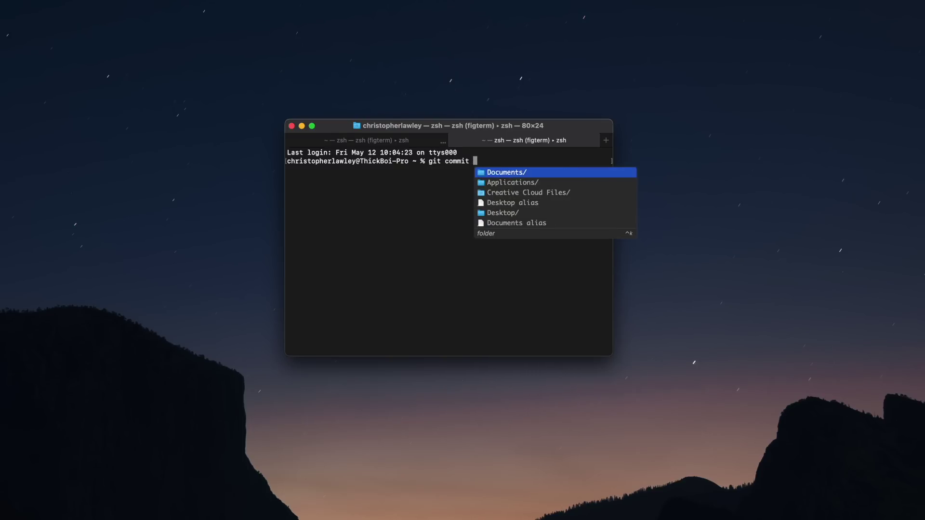